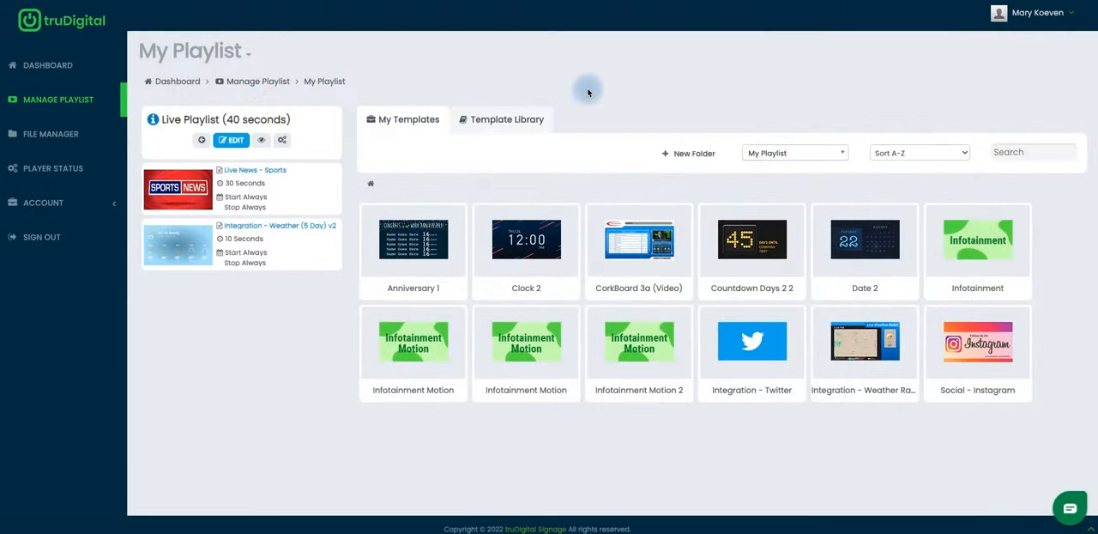
Search the template library for "Menu Board"
left_click(509, 124)
left_click(179, 156)
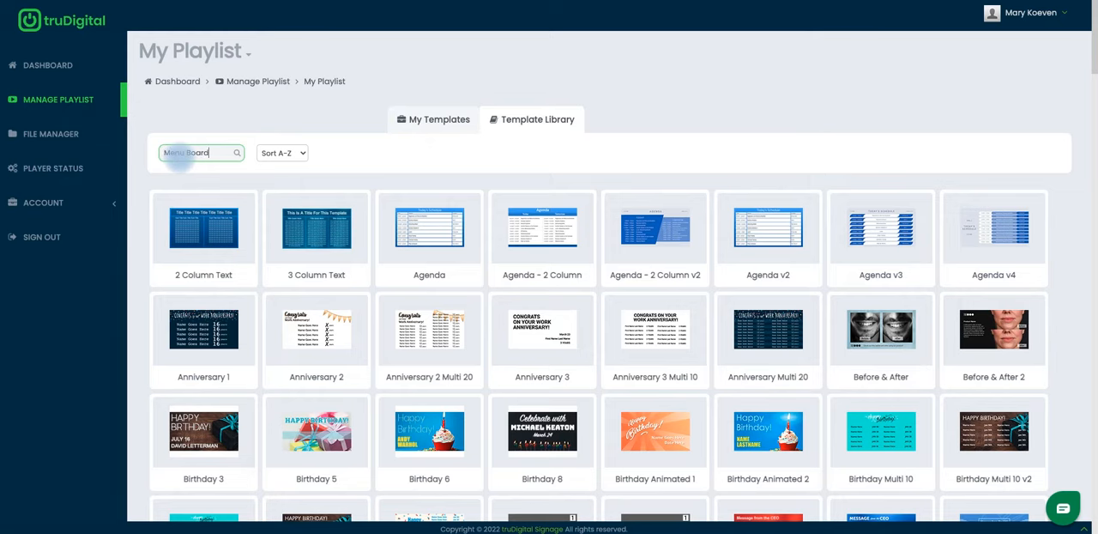
key("Return")
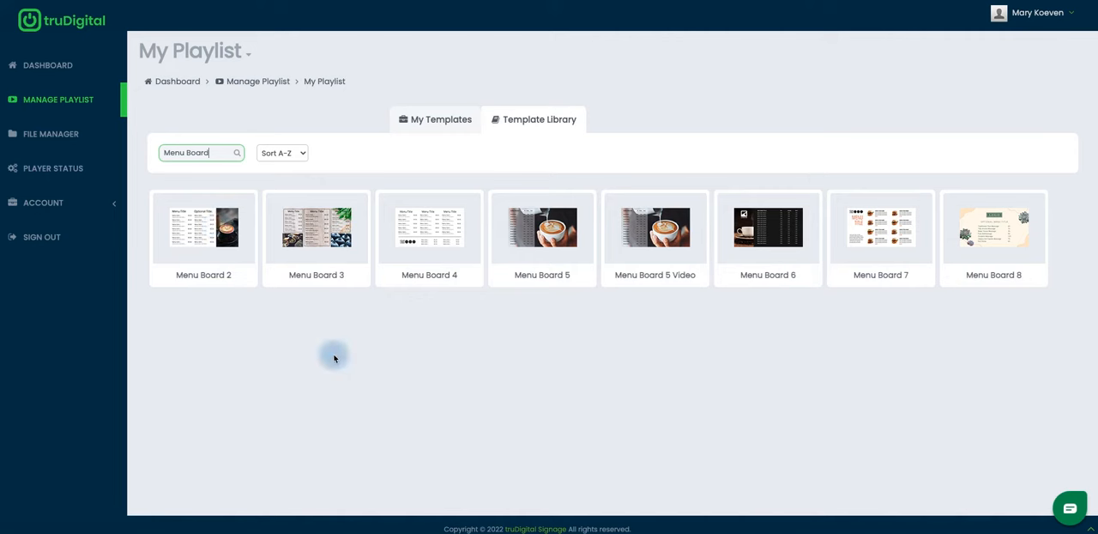
left_click(348, 354)
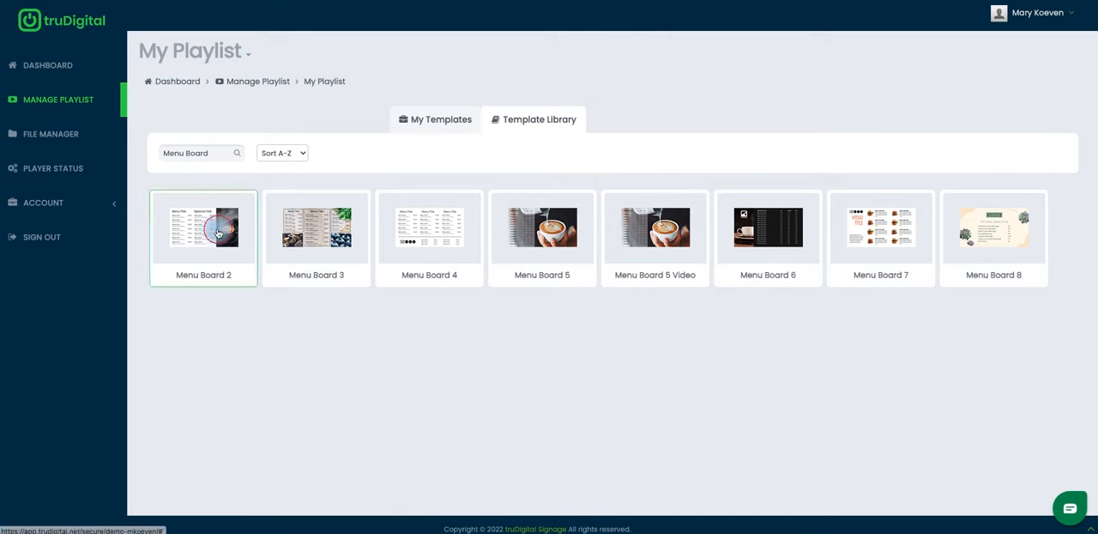
Preview the Menu Board 2 template, advance its photo slideshow to the next image, and close the preview
left_click(225, 216)
left_click(211, 191)
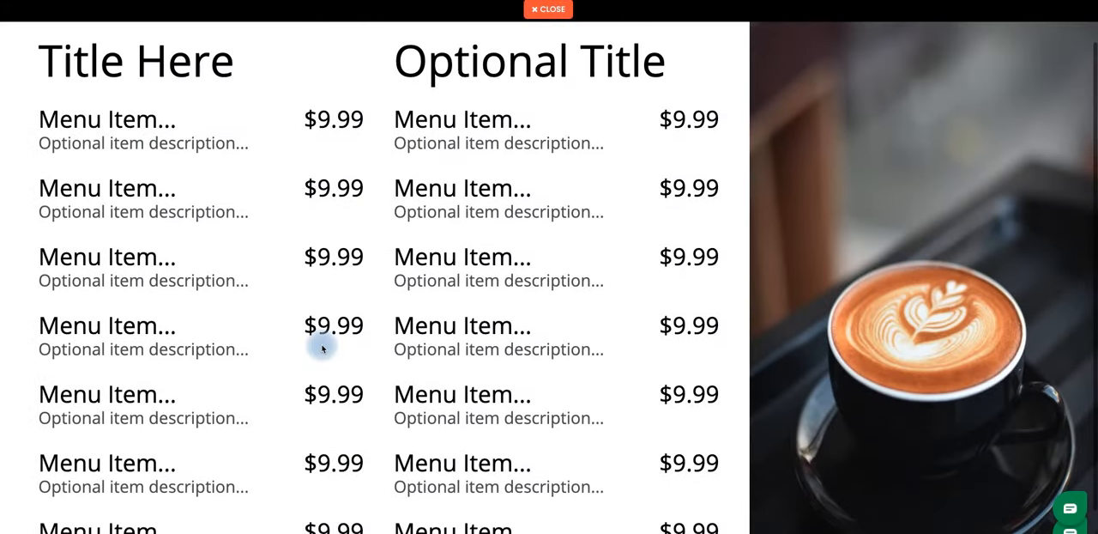
scroll(323, 348, "up", 1)
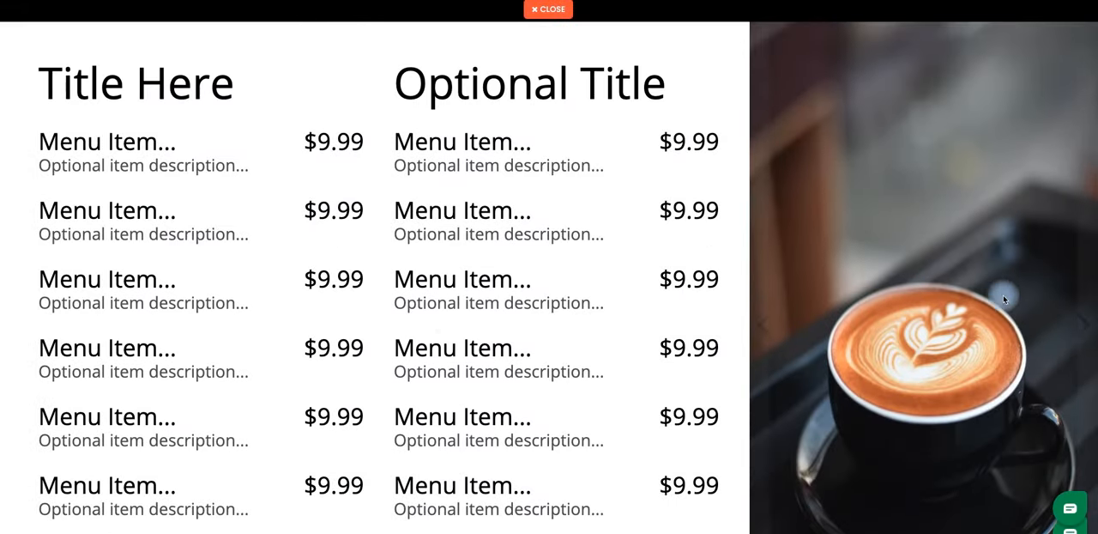
left_click(1076, 296)
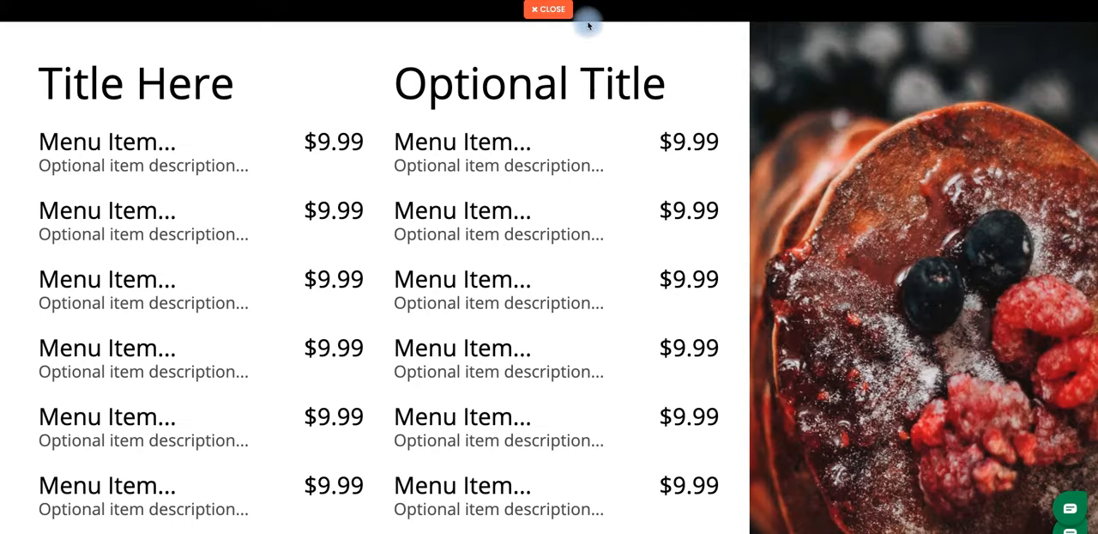
left_click(549, 8)
Preview the full layout of the Menu Board 3 template, including its lower slideshow images, and close the preview
left_click(317, 252)
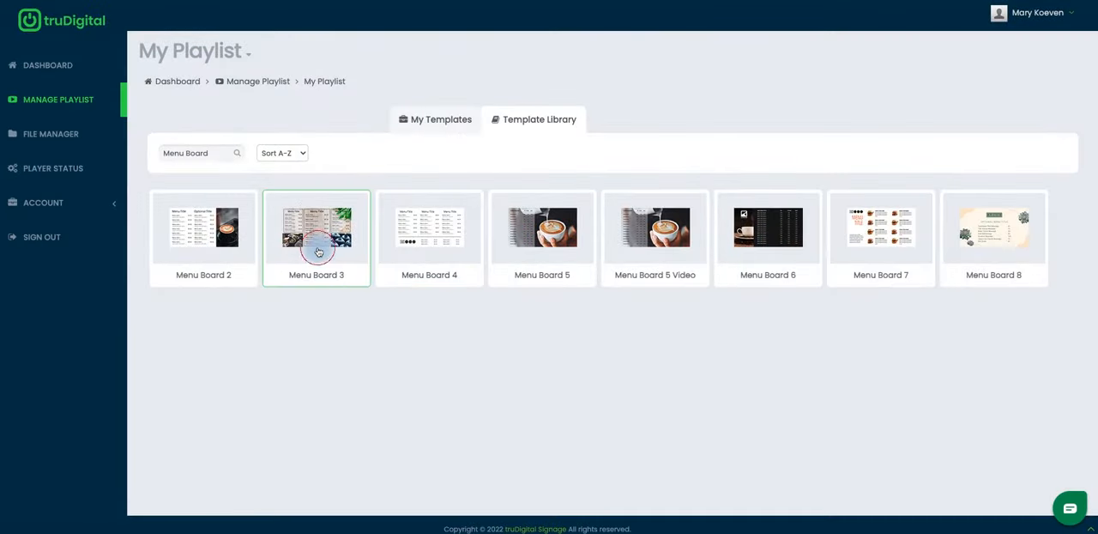
left_click(319, 186)
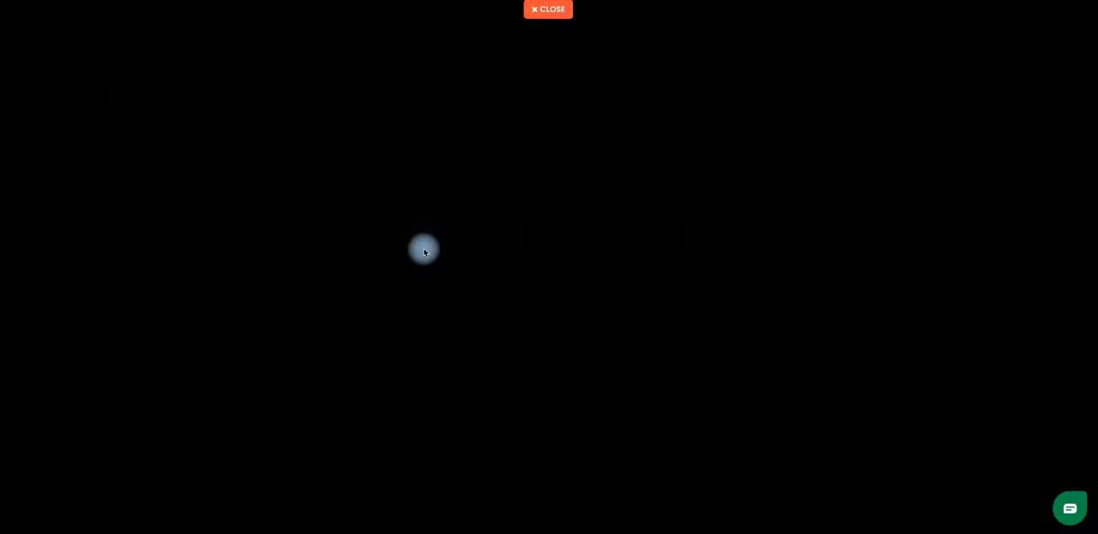
scroll(486, 300, "down", 1)
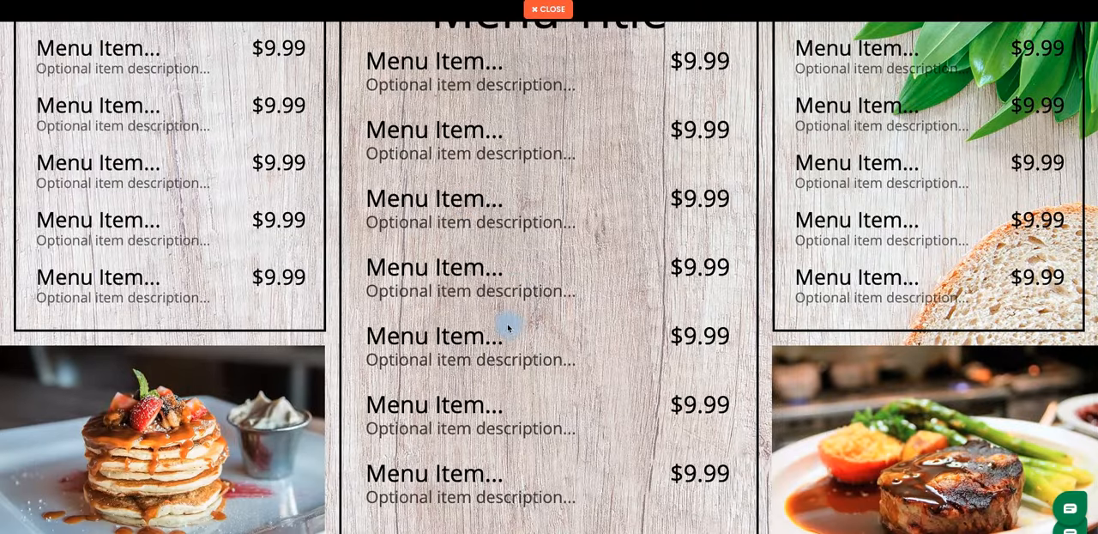
scroll(508, 328, "up", 1)
scroll(334, 210, "down", 1)
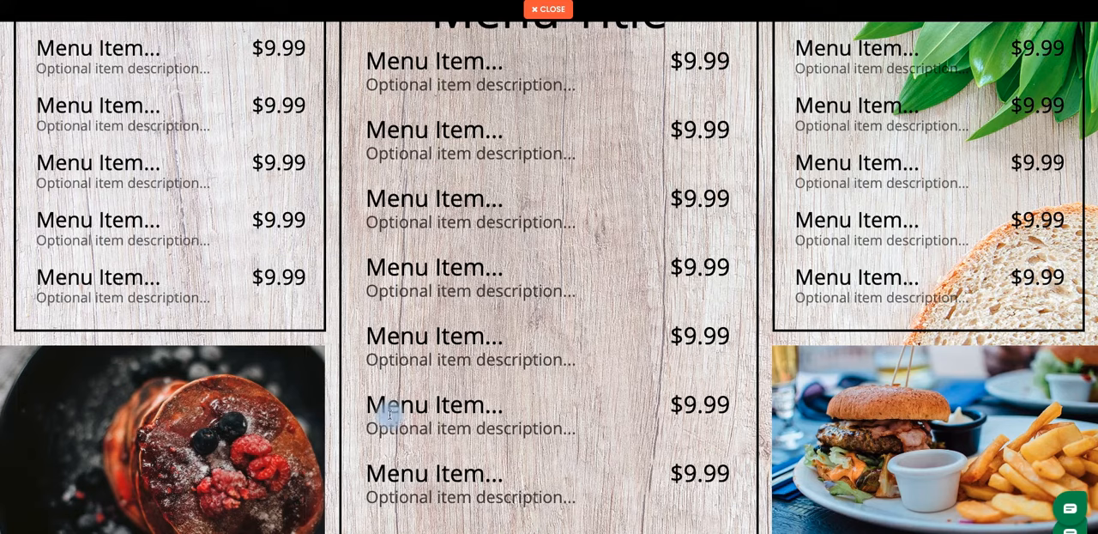
scroll(406, 418, "up", 1)
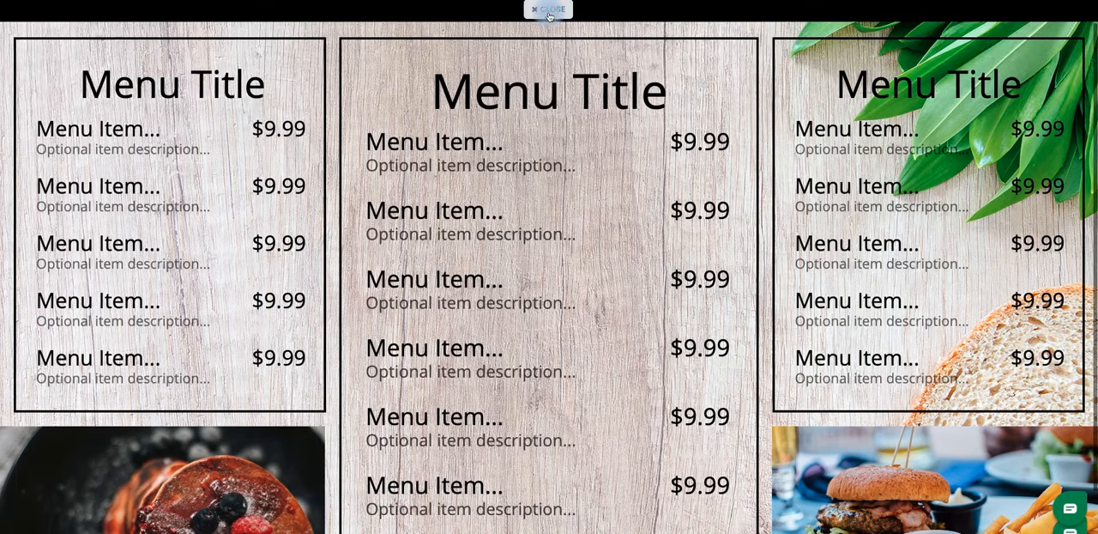
left_click(549, 10)
Preview the Menu Board 4 template, examine its three menu columns and the logo area below, and close the preview
left_click(443, 238)
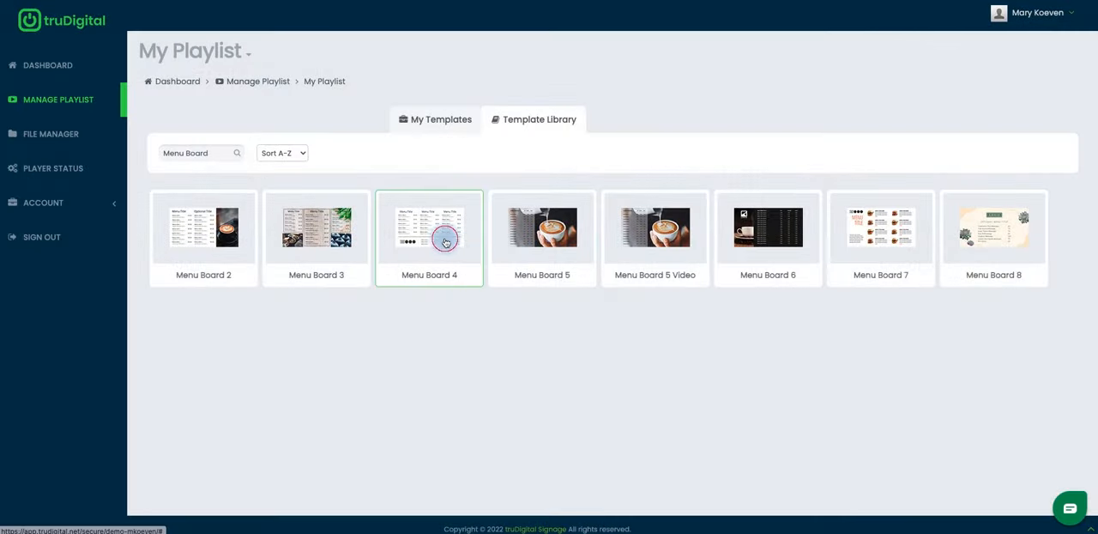
left_click(435, 185)
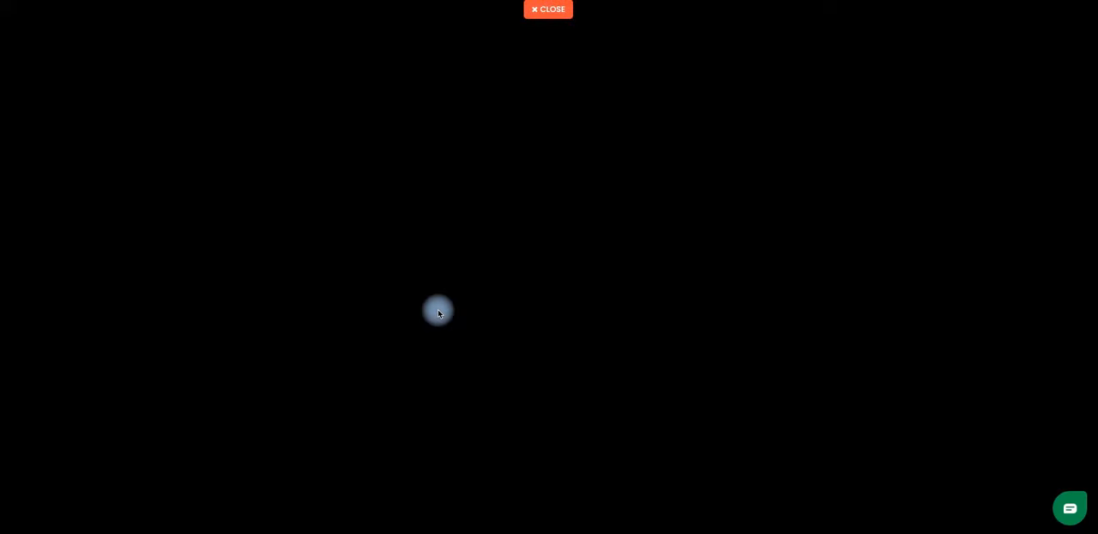
scroll(437, 311, "down", 1)
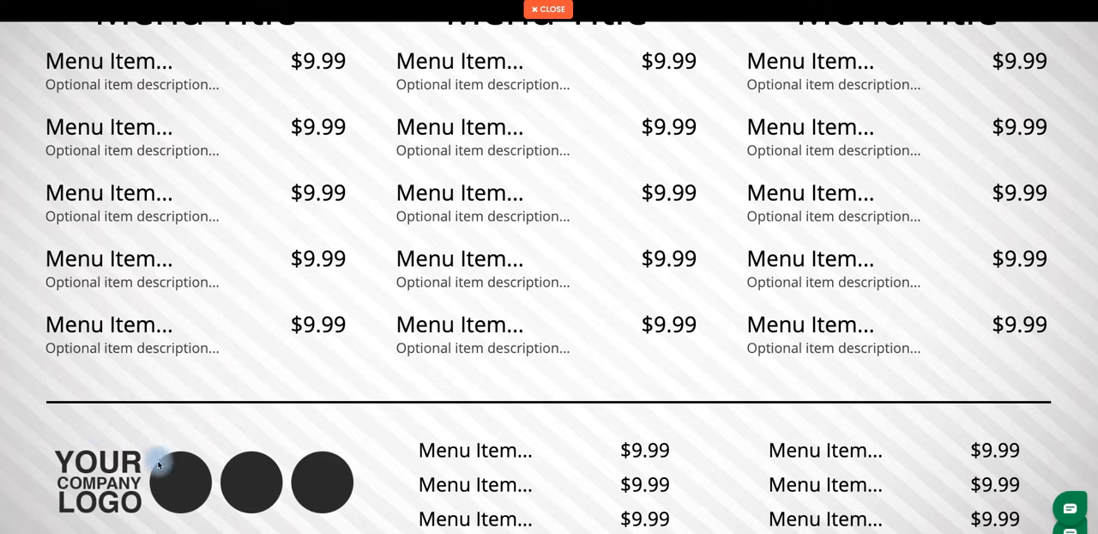
scroll(755, 65, "up", 1)
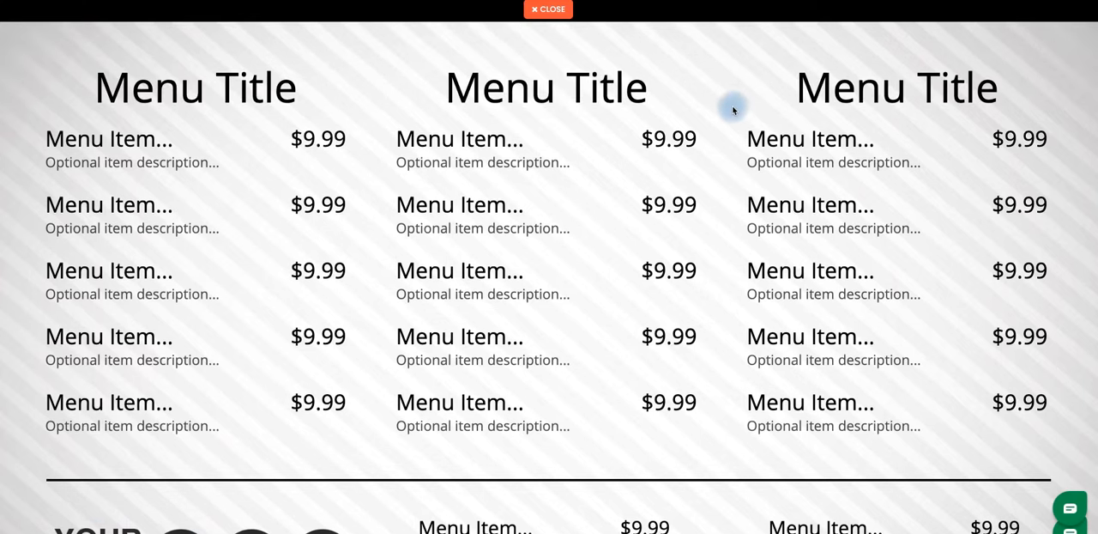
scroll(731, 107, "down", 1)
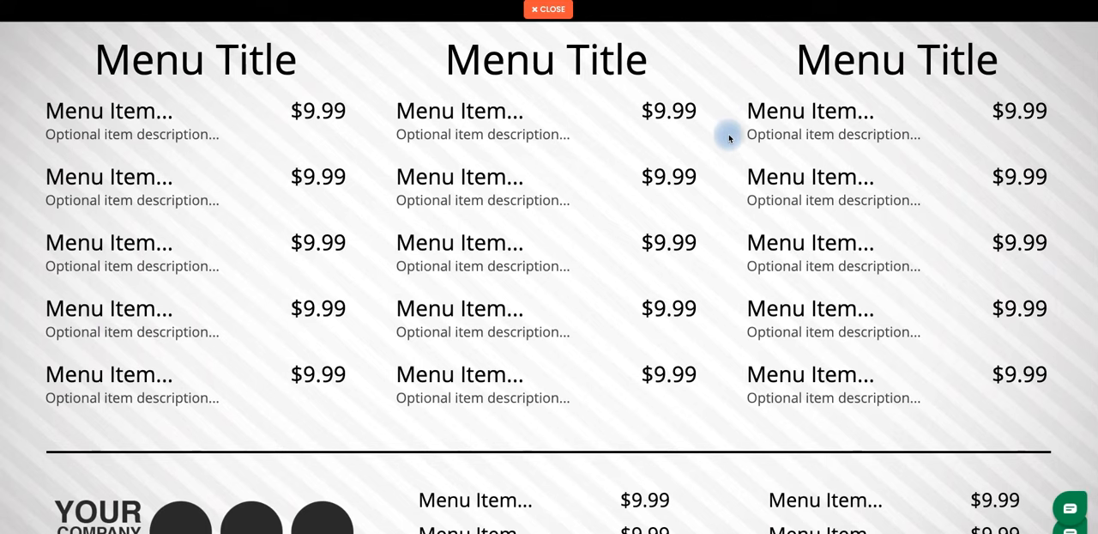
scroll(719, 240, "down", 1)
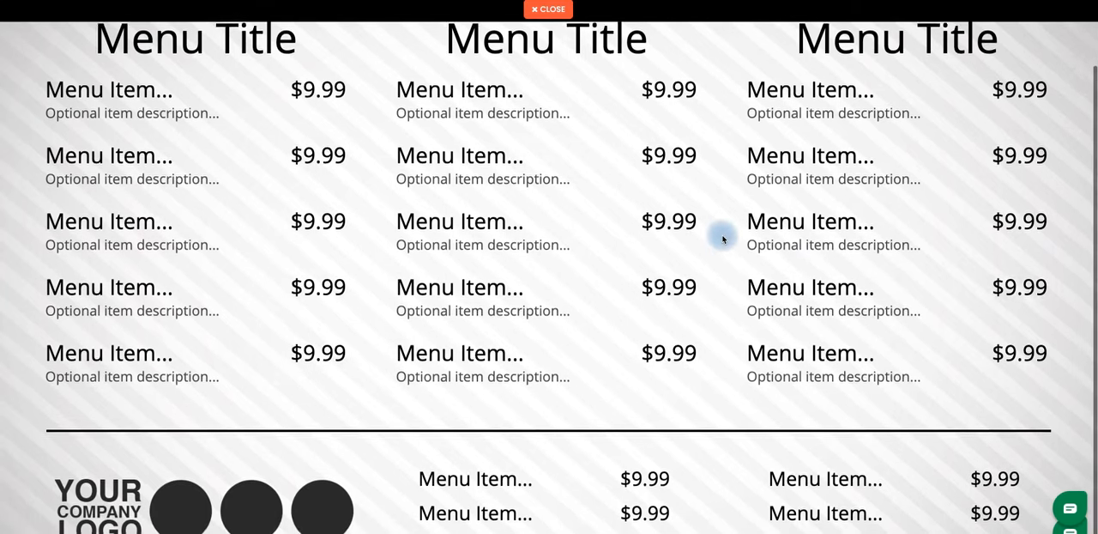
scroll(721, 237, "up", 1)
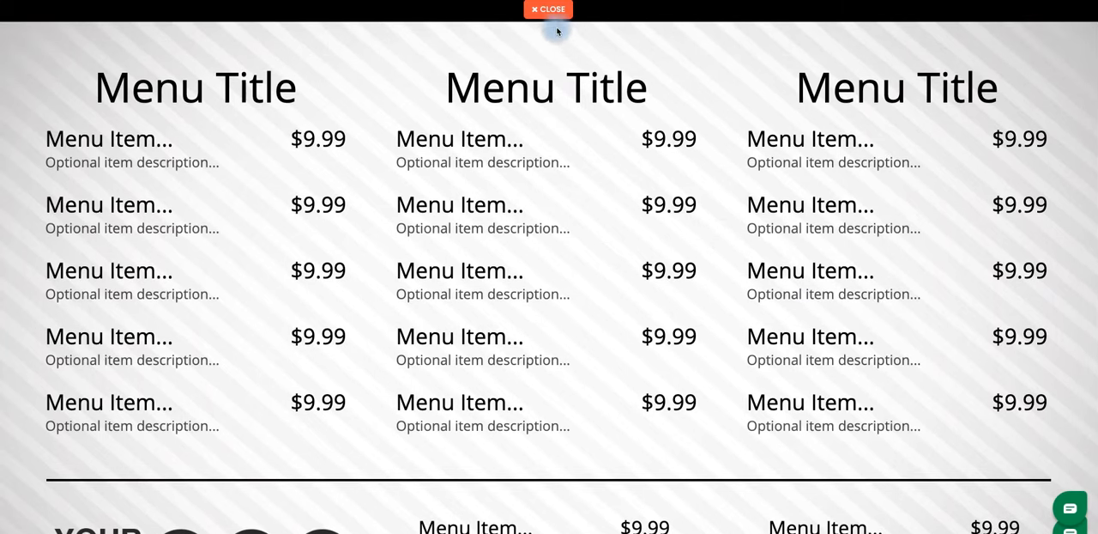
left_click(556, 18)
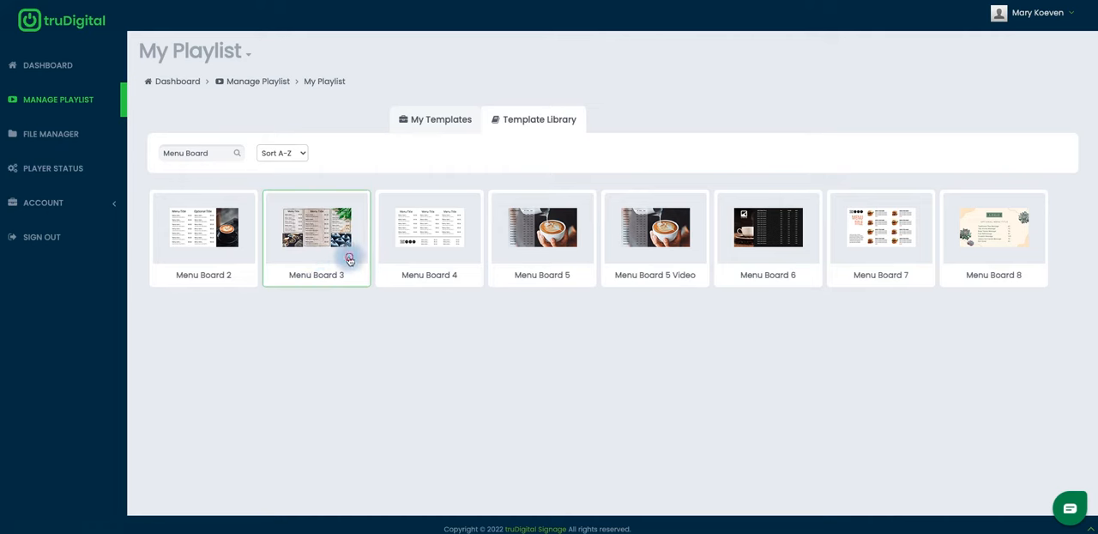
Install the Menu Board 3 template and open its installed copy from the saved templates for editing
left_click(347, 239)
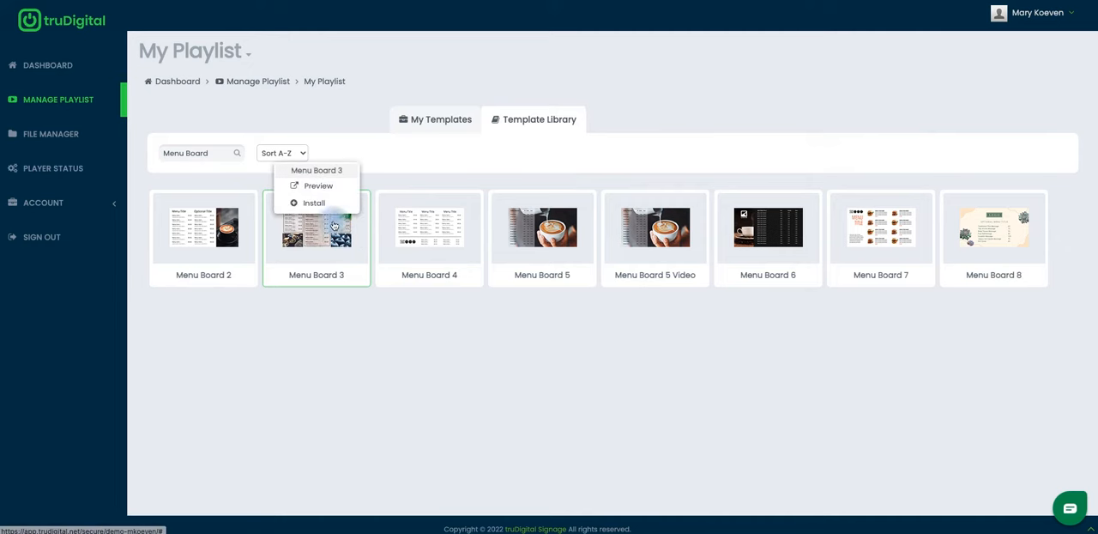
left_click(319, 204)
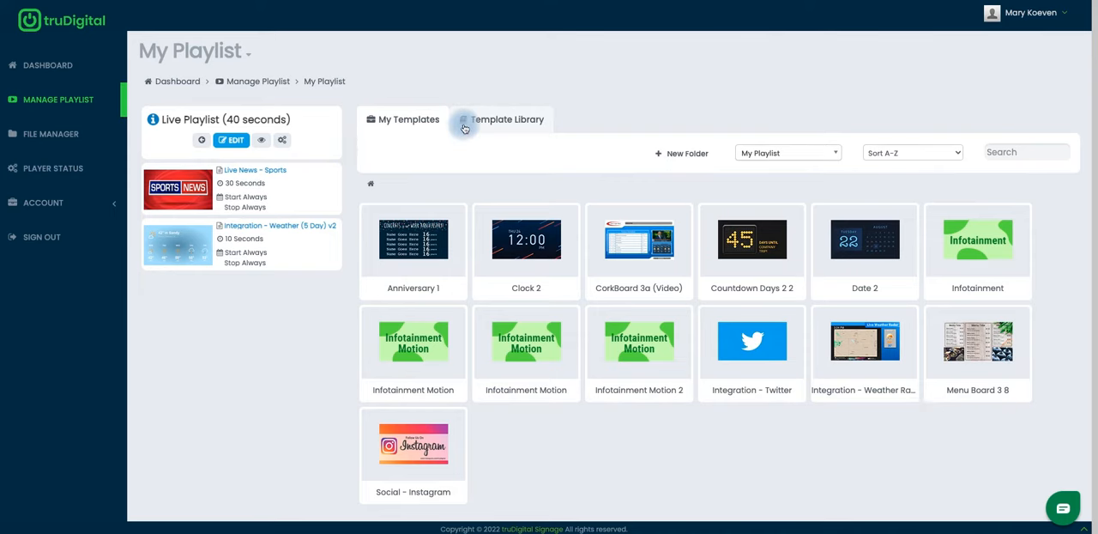
scroll(961, 442, "down", 1)
scroll(973, 441, "up", 1)
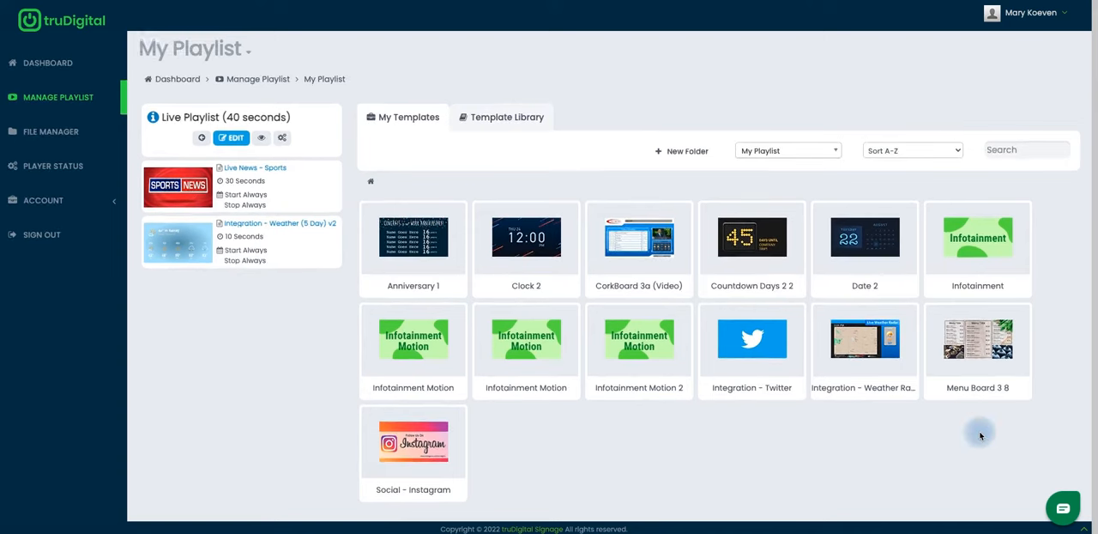
left_click(1005, 377)
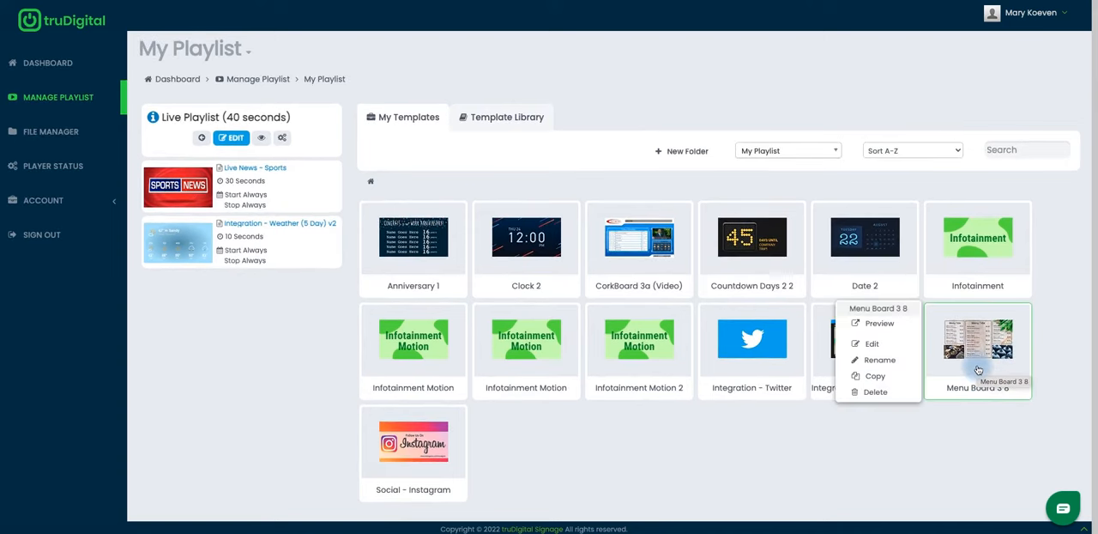
left_click(877, 344)
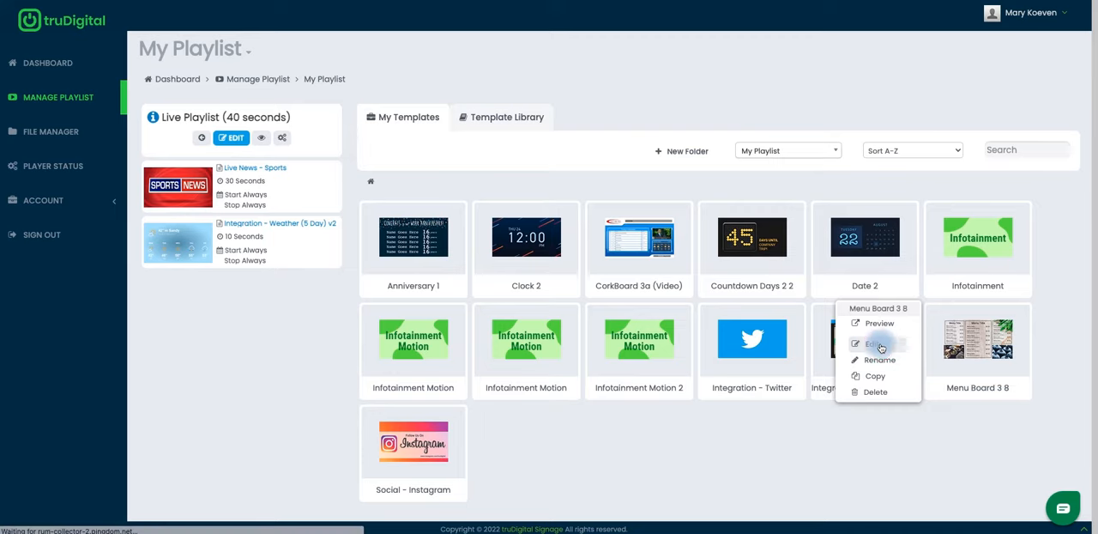
Look over the installed menu board's layout and switch the template into edit mode
scroll(591, 208, "down", 1)
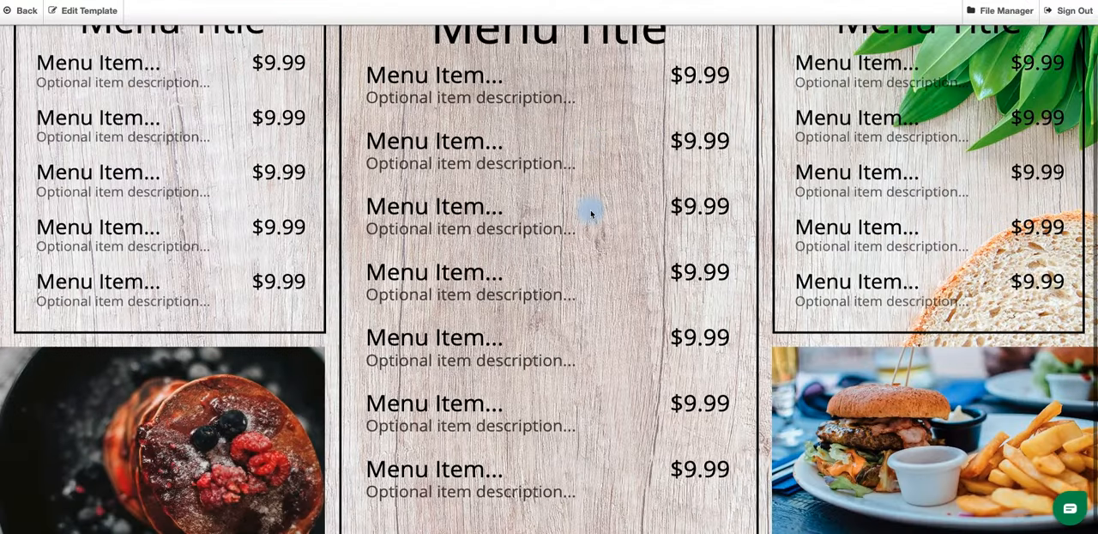
scroll(591, 208, "up", 1)
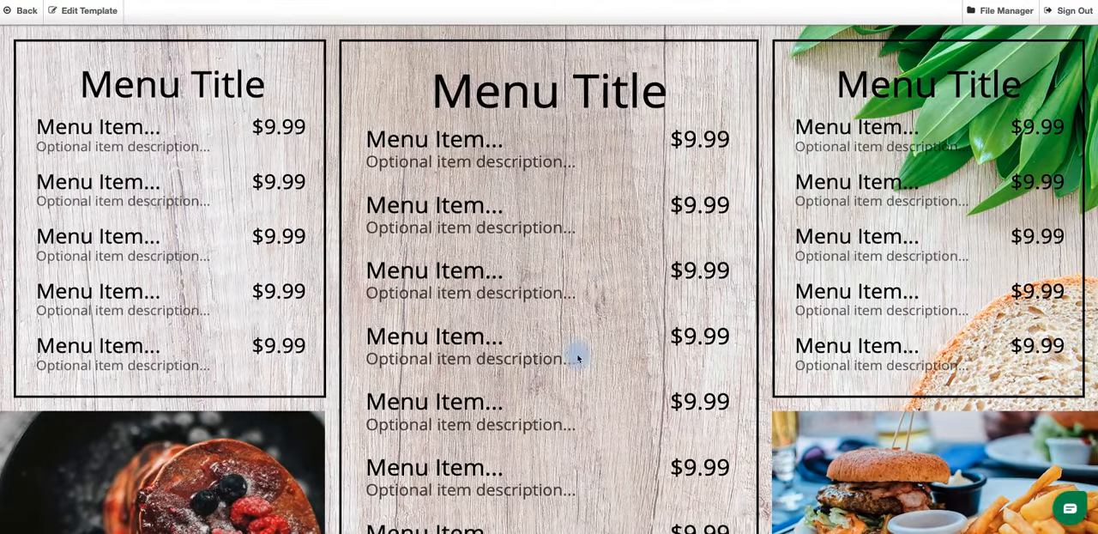
scroll(601, 218, "down", 1)
scroll(409, 251, "up", 1)
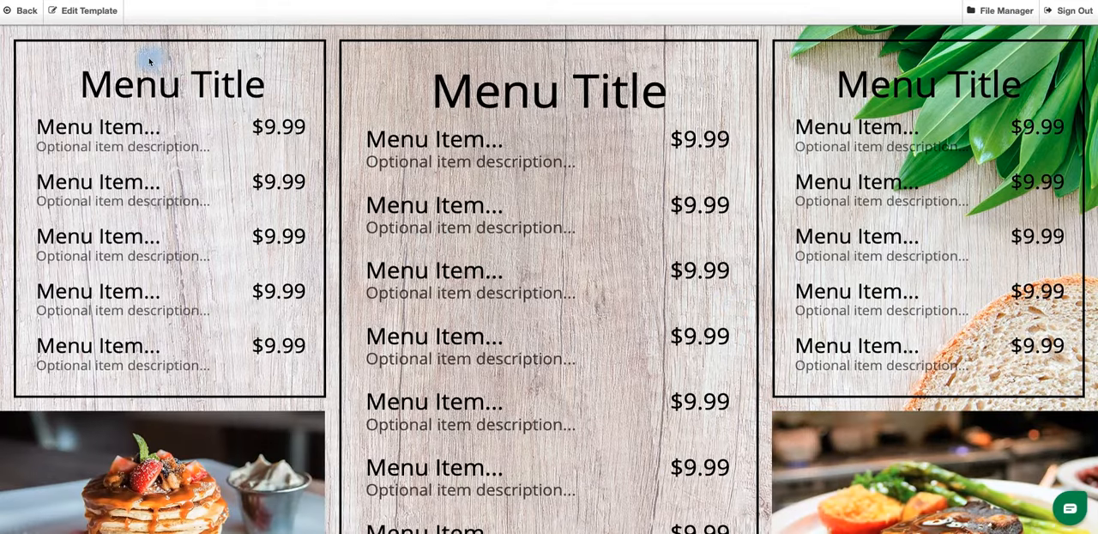
left_click(88, 12)
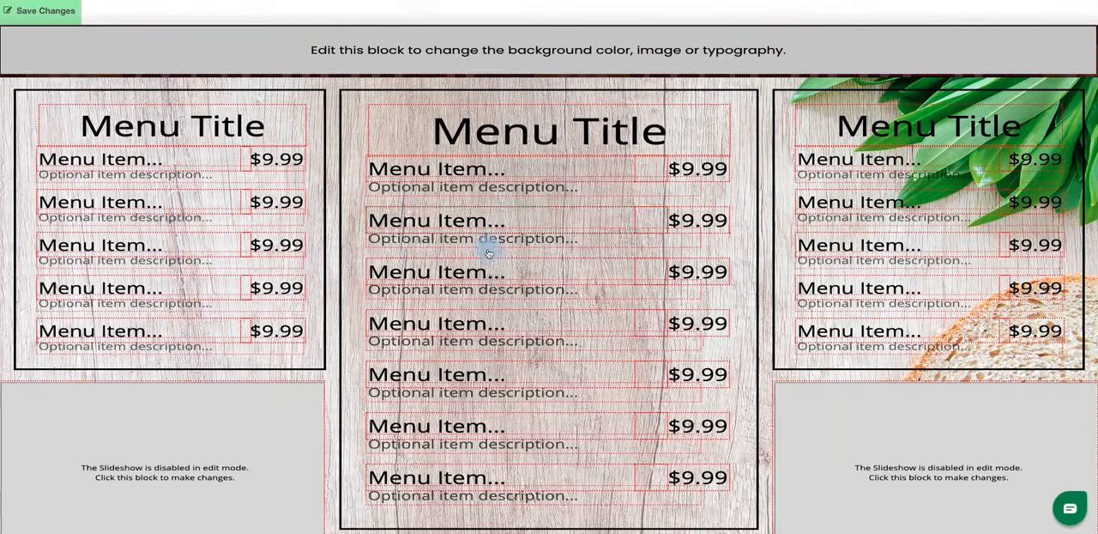
Change the center column's menu title to "Breakfast" and save the line item
left_click(498, 129)
double_click(498, 236)
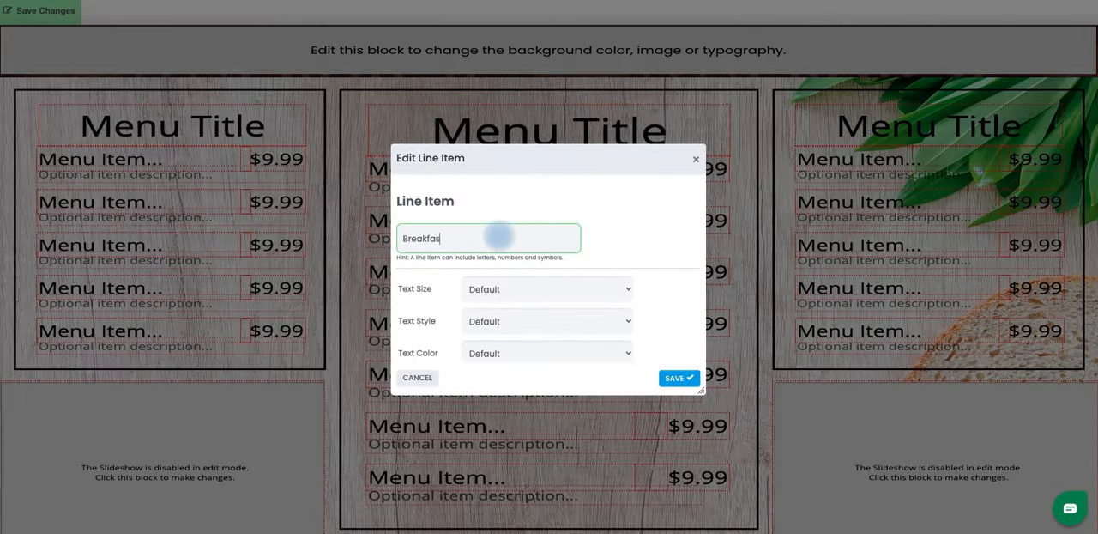
scroll(567, 324, "down", 1)
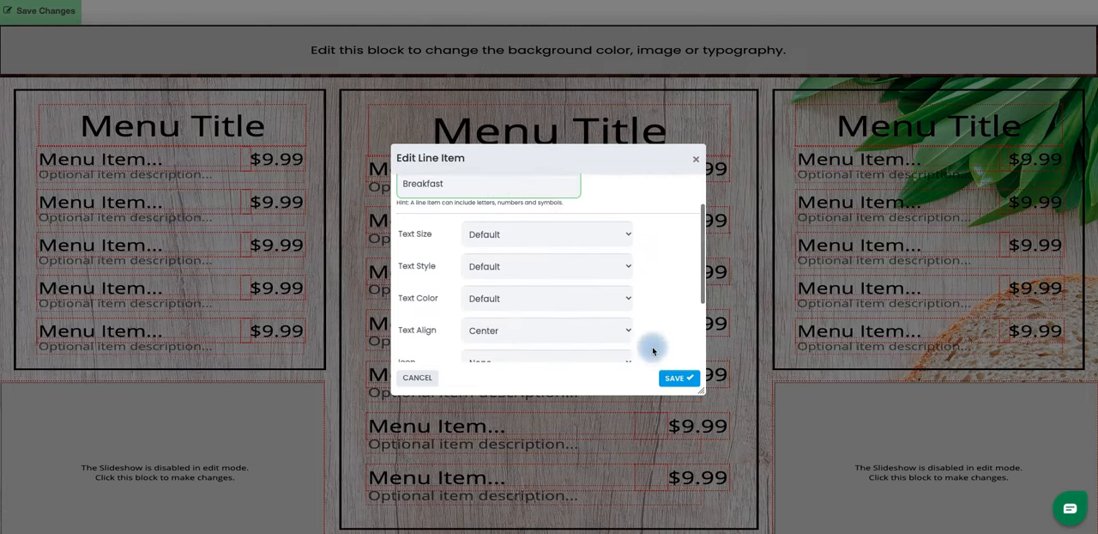
left_click(679, 378)
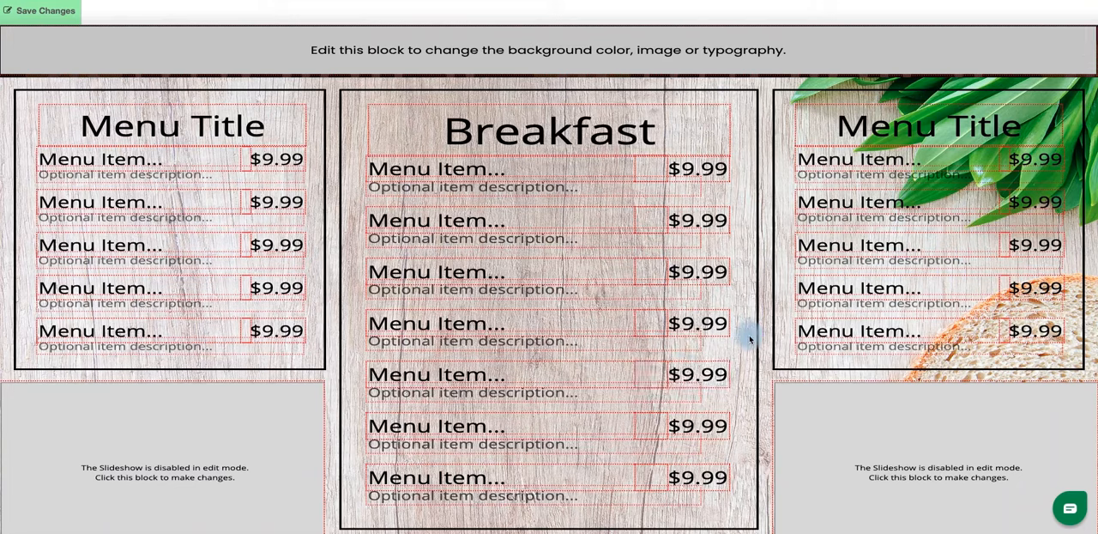
Add the Menu items and Food #1 library images to the playlist of the slideshow below the left menu column, with Food #1 before Menu items
left_click(257, 438)
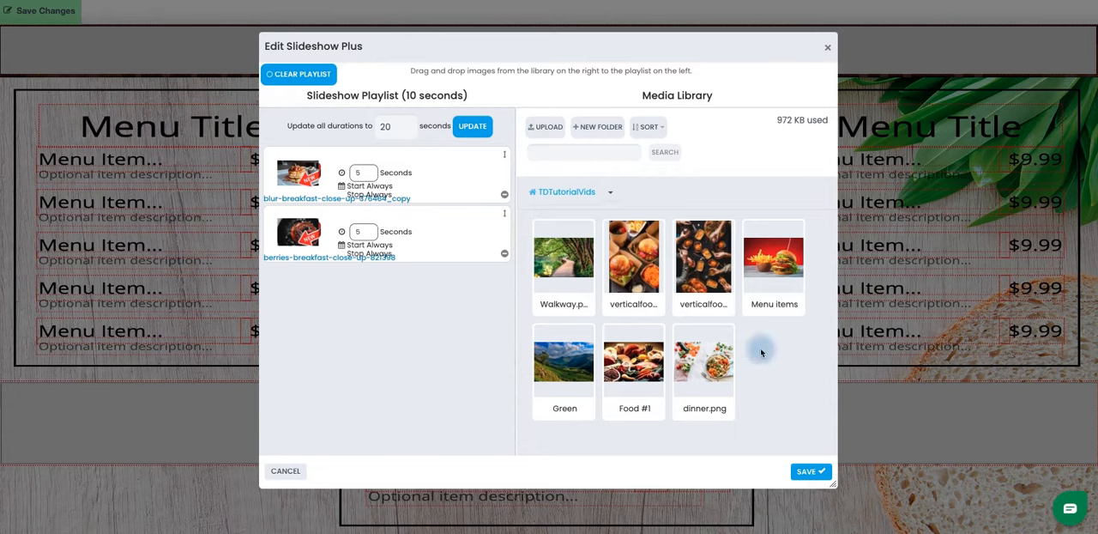
left_click_drag(788, 278, 420, 293)
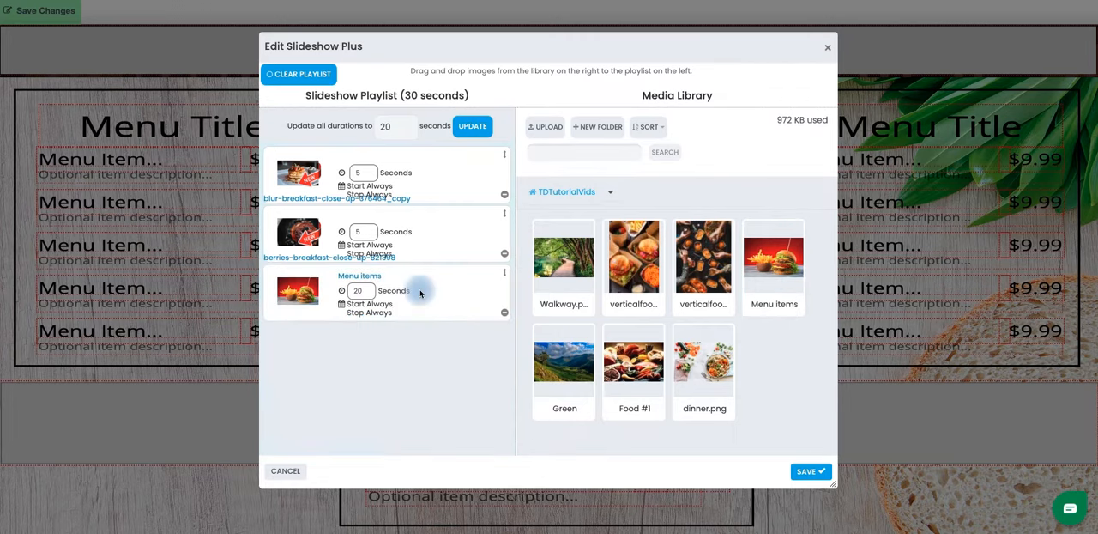
left_click_drag(606, 365, 387, 351)
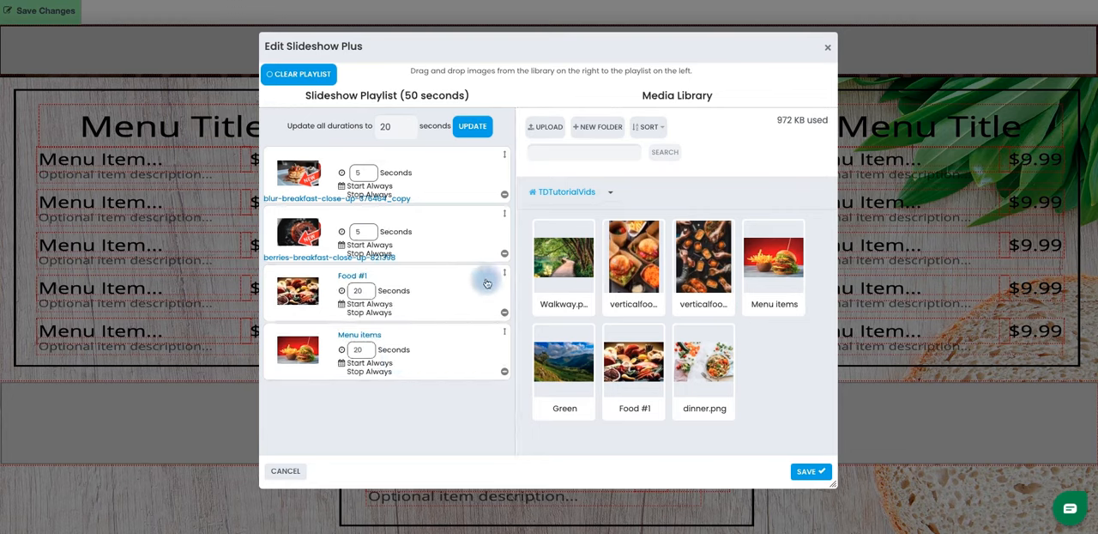
Remove the two original breakfast close-up images from the slideshow playlist and save the slideshow
left_click(505, 257)
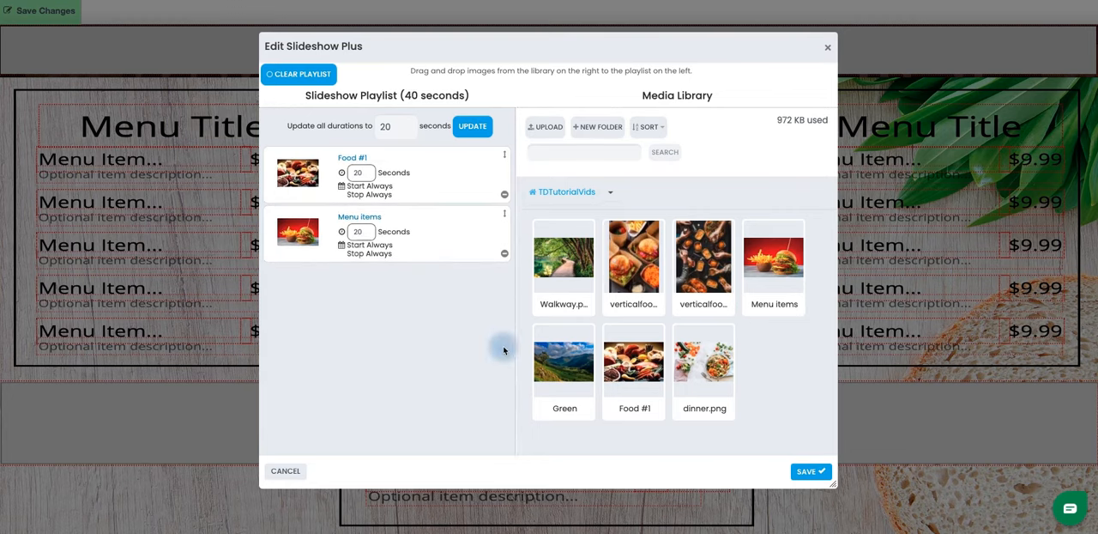
left_click_drag(627, 403, 479, 371)
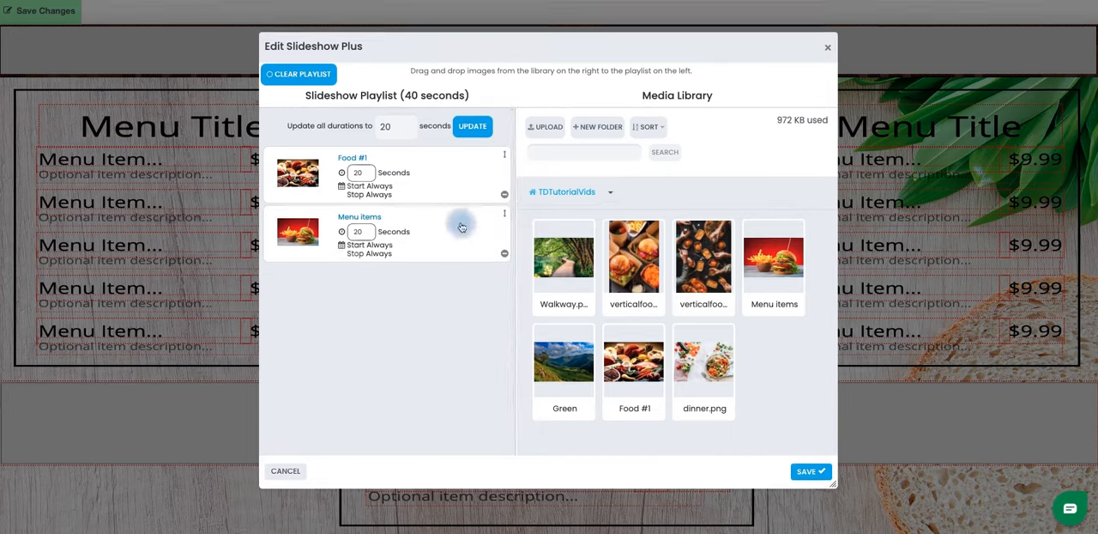
left_click(805, 471)
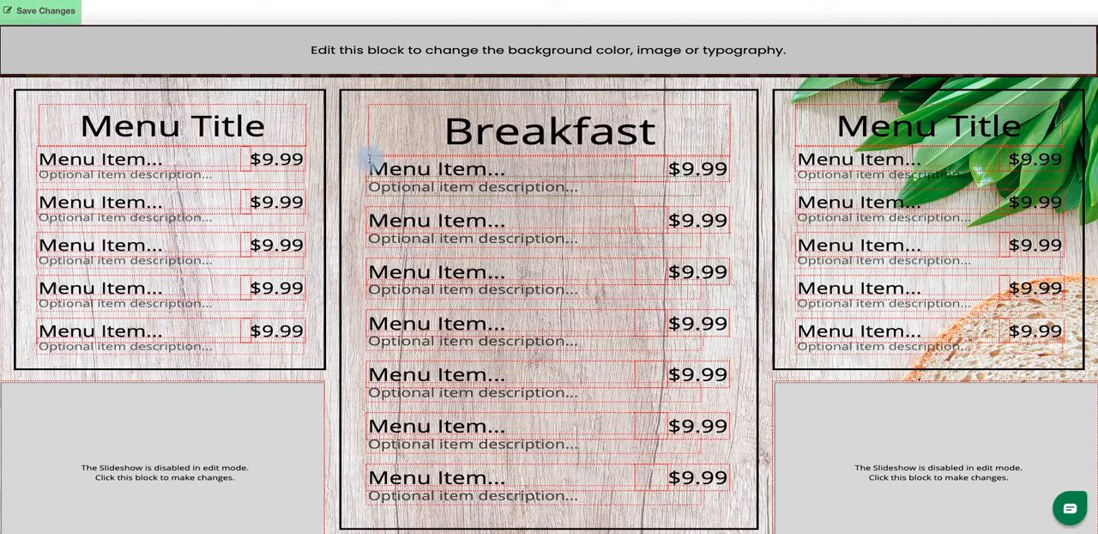
Save the template changes and look over the menu board with its Breakfast title and slideshow images
left_click(71, 11)
left_click(54, 77)
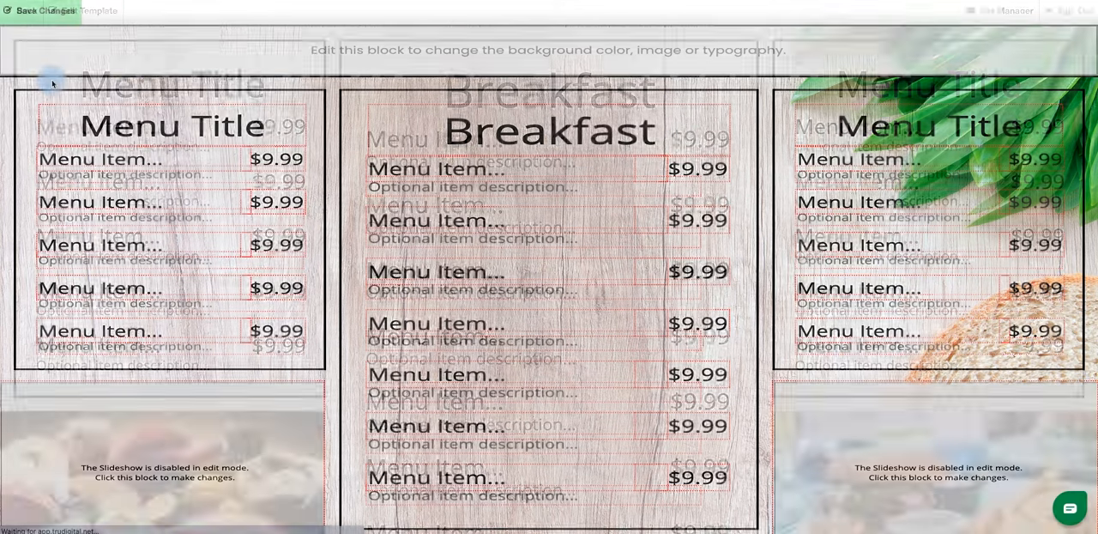
scroll(739, 278, "down", 1)
scroll(740, 279, "up", 1)
scroll(581, 202, "down", 1)
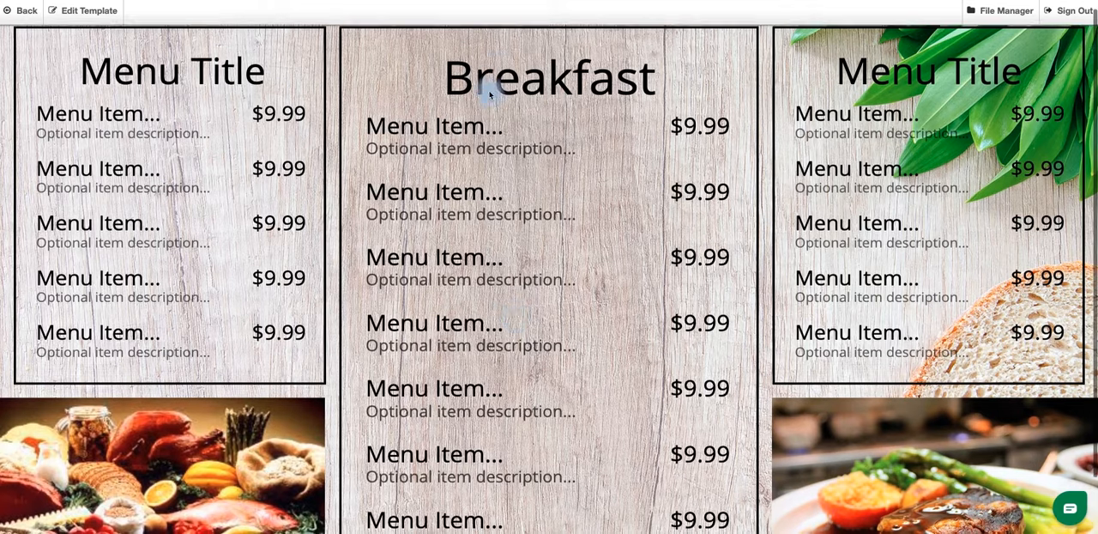
scroll(441, 332, "down", 1)
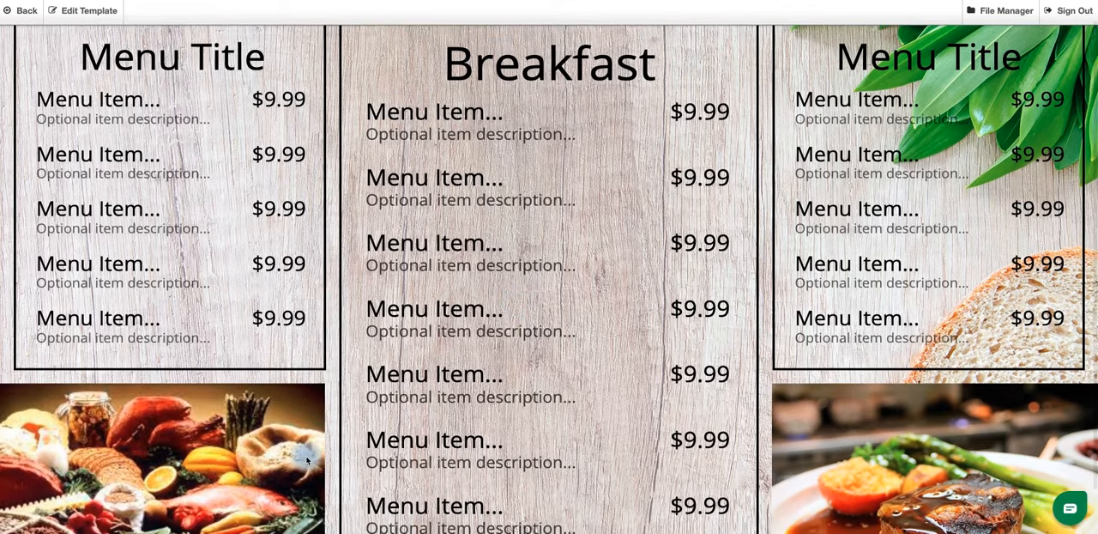
scroll(307, 461, "up", 2)
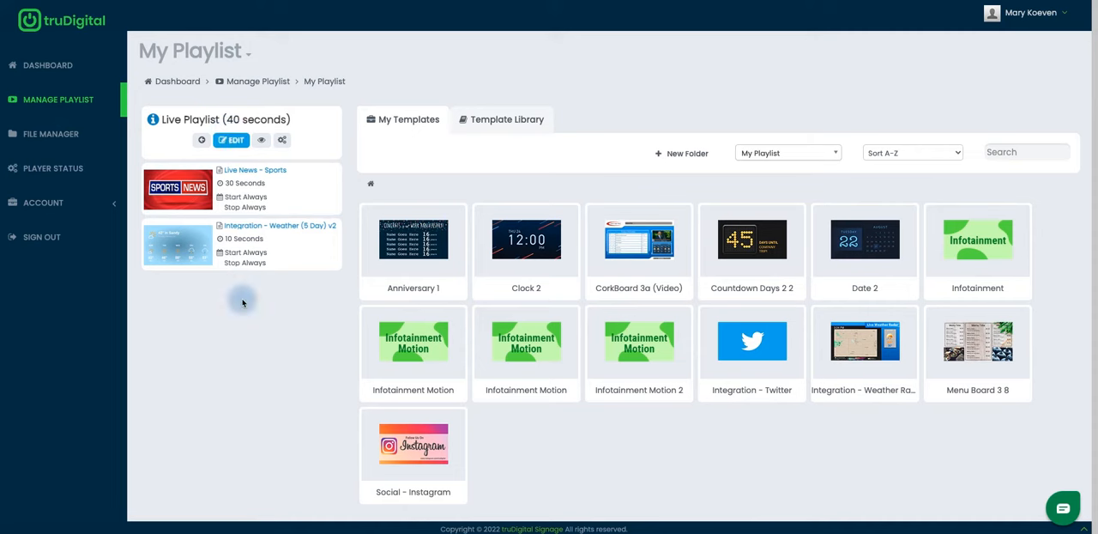
Add the Menu Board 3 8 template to the end of the live playlist and save the playlist
left_click(231, 148)
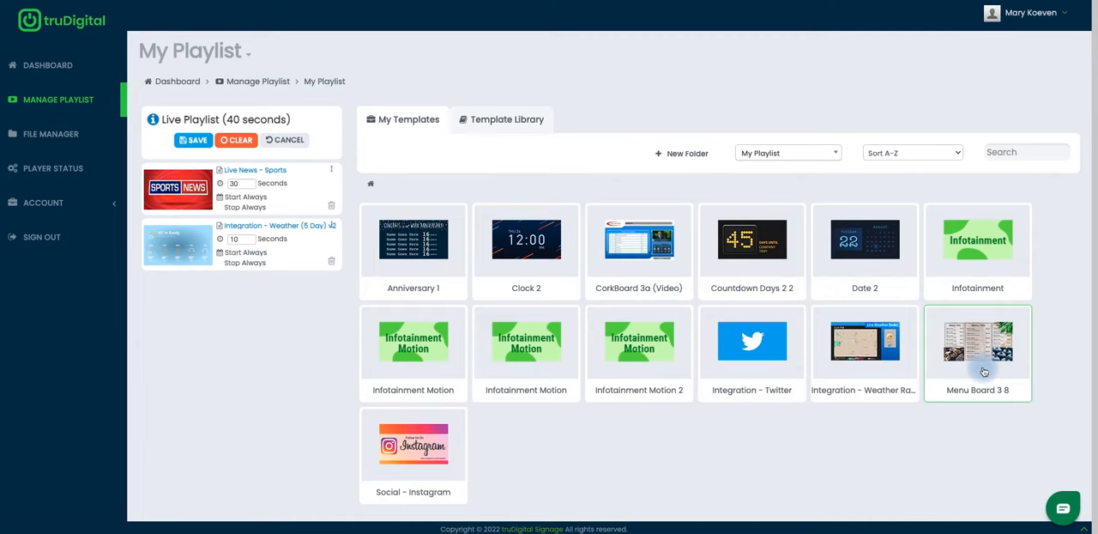
left_click_drag(983, 365, 269, 325)
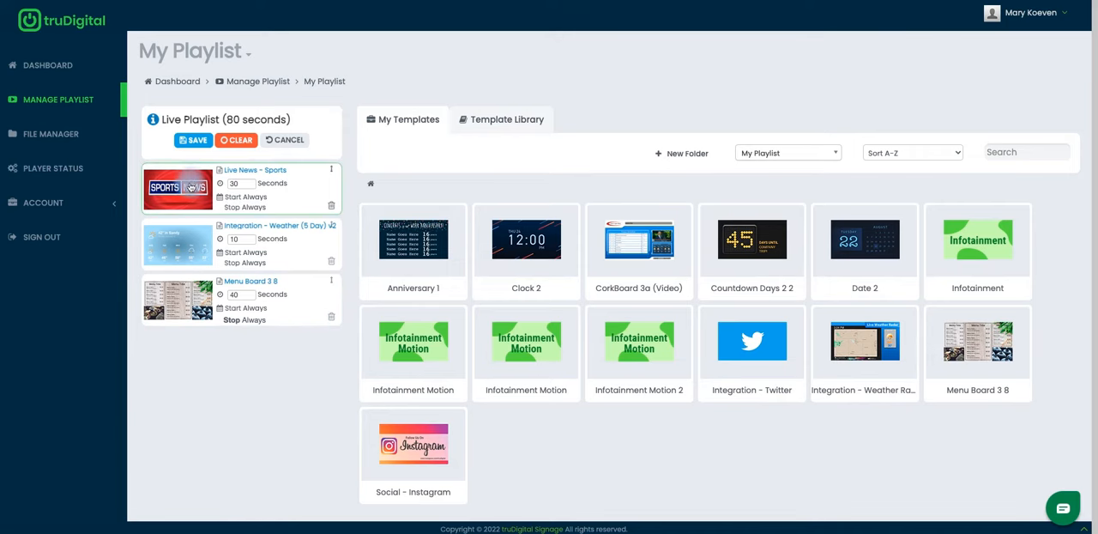
left_click(194, 139)
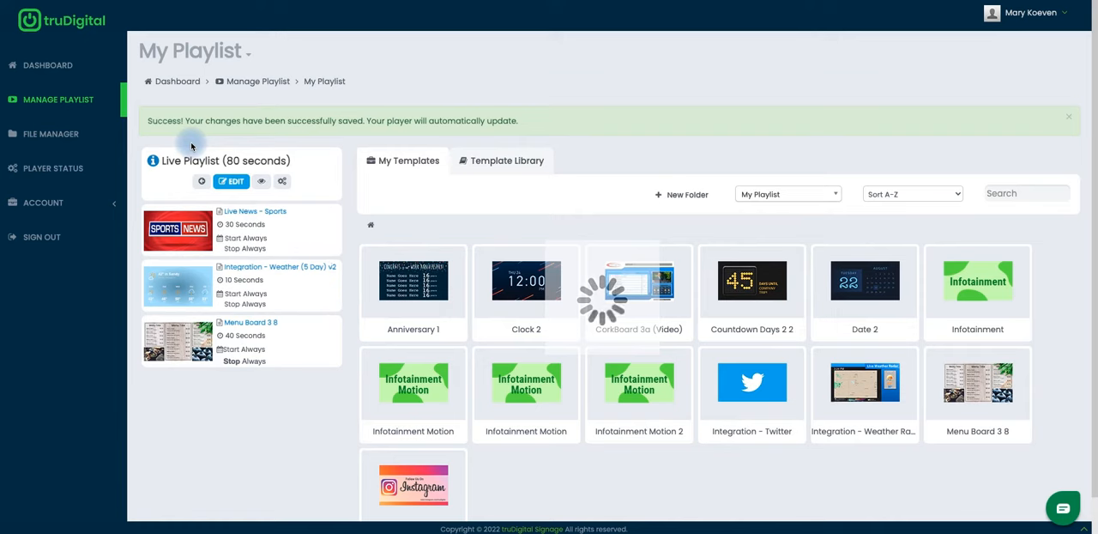